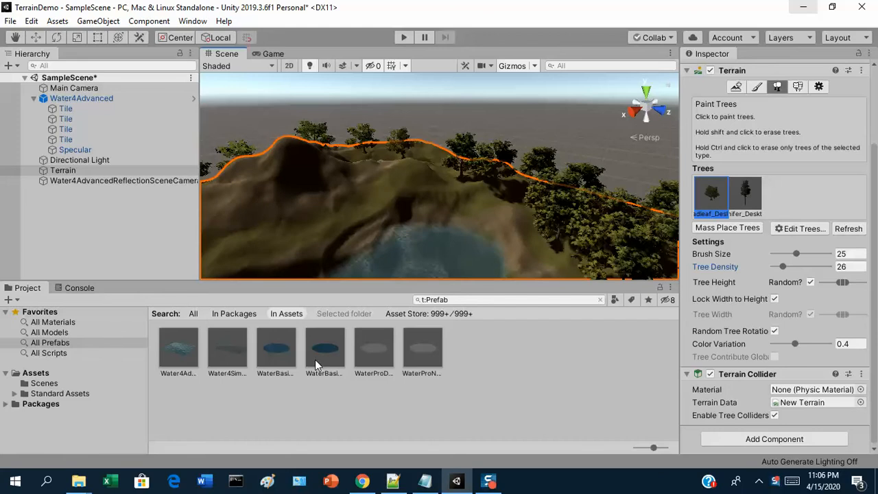
Step: Replace the existing Project panel search with a search for 'sky'
{"action": "left_click", "coordinate": [456, 299]}
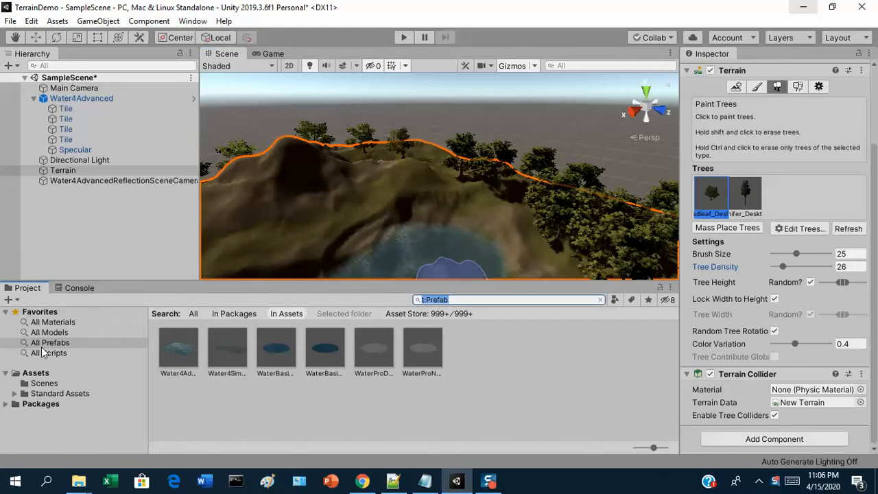
{"action": "type", "text": "sky"}
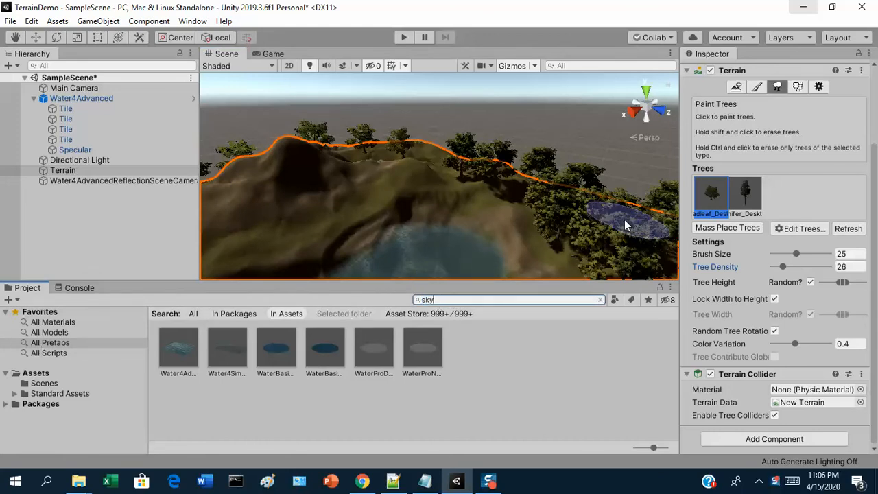
{"action": "left_click", "coordinate": [49, 312]}
{"action": "left_click", "coordinate": [458, 299]}
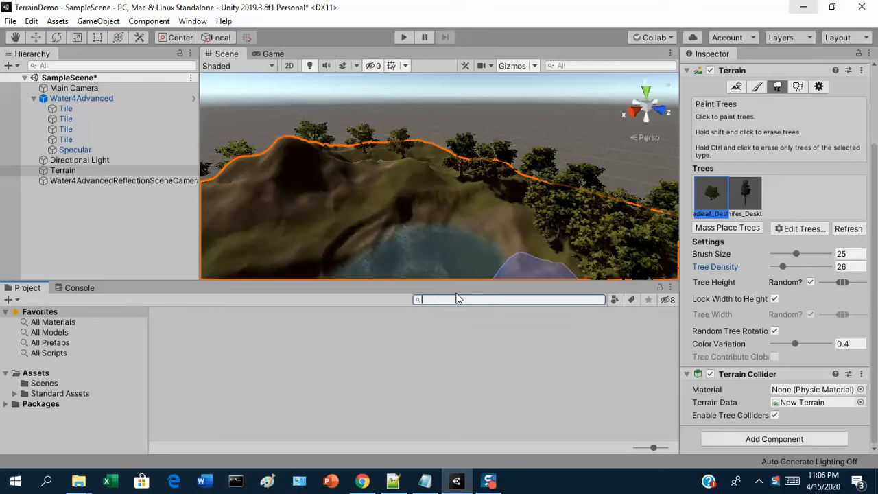
{"action": "type", "text": "sky"}
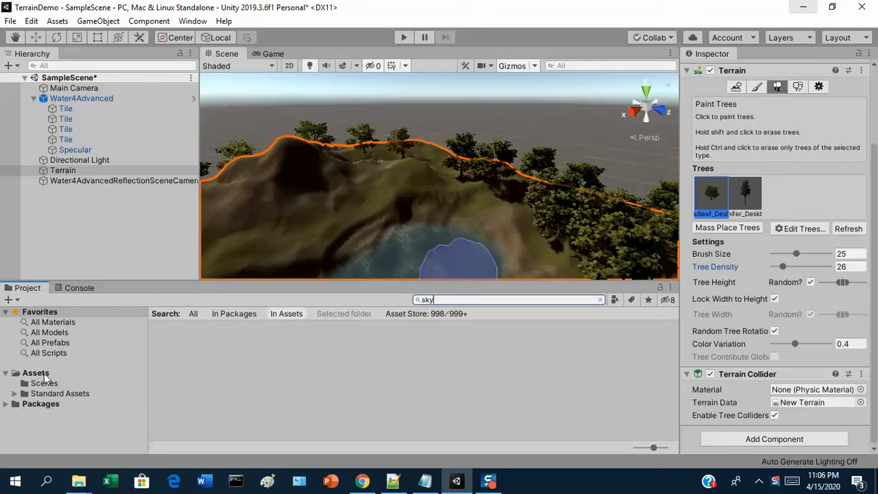
Step: Widen the 'sky' search scope to All, then erase the search text
{"action": "left_click", "coordinate": [194, 315]}
{"action": "key", "text": "ctrl+a"}
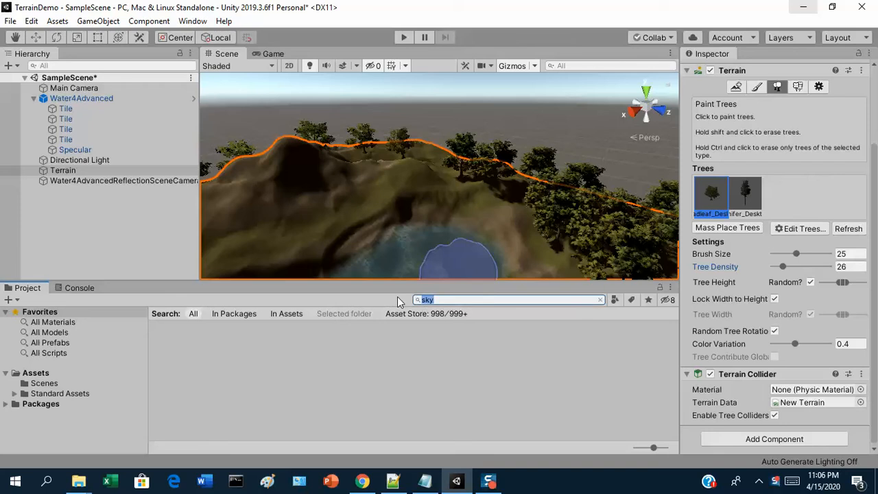
{"action": "key", "text": "BackSpace"}
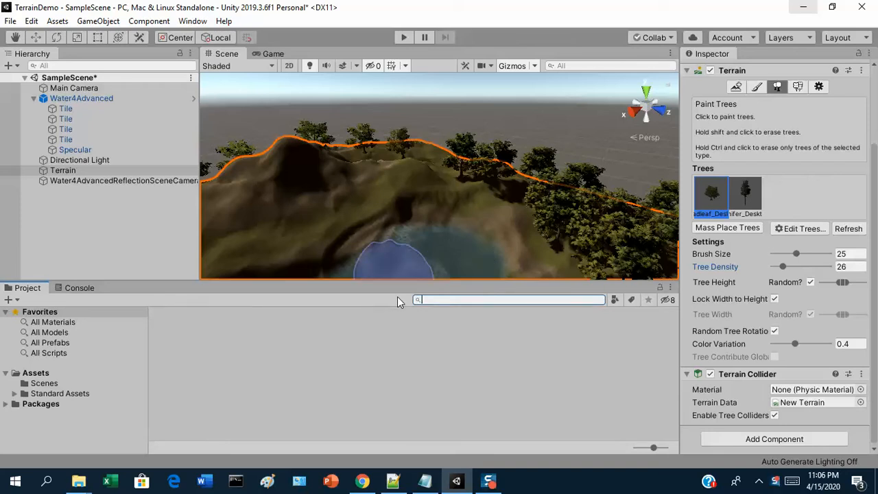
{"action": "left_click", "coordinate": [192, 21]}
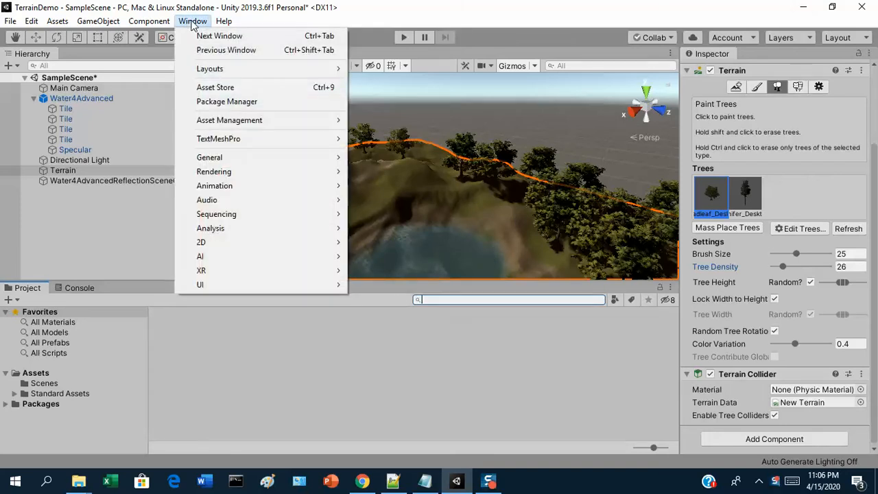
Step: Undock the Asset Store into a floating window, then move and enlarge it over the scene
{"action": "left_click", "coordinate": [222, 88]}
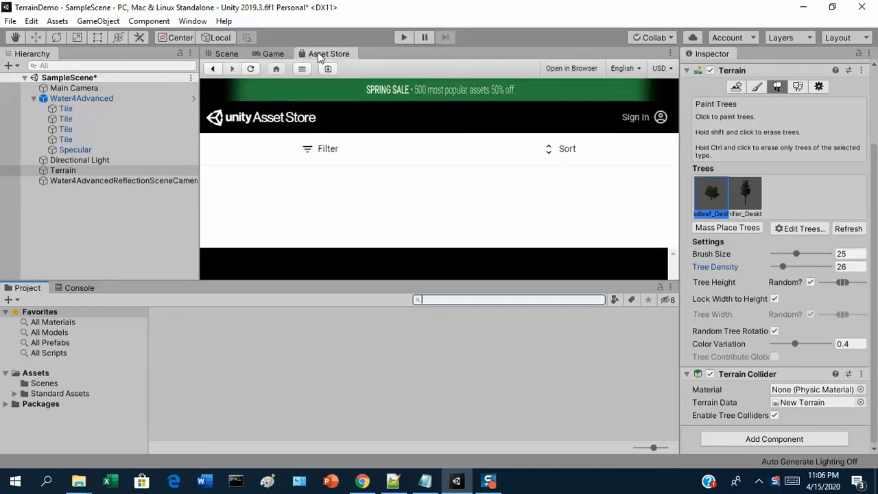
{"action": "left_click_drag", "start_coordinate": [318, 54], "coordinate": [439, 364]}
{"action": "left_click_drag", "start_coordinate": [387, 256], "coordinate": [301, 124]}
{"action": "left_click_drag", "start_coordinate": [605, 350], "coordinate": [782, 468]}
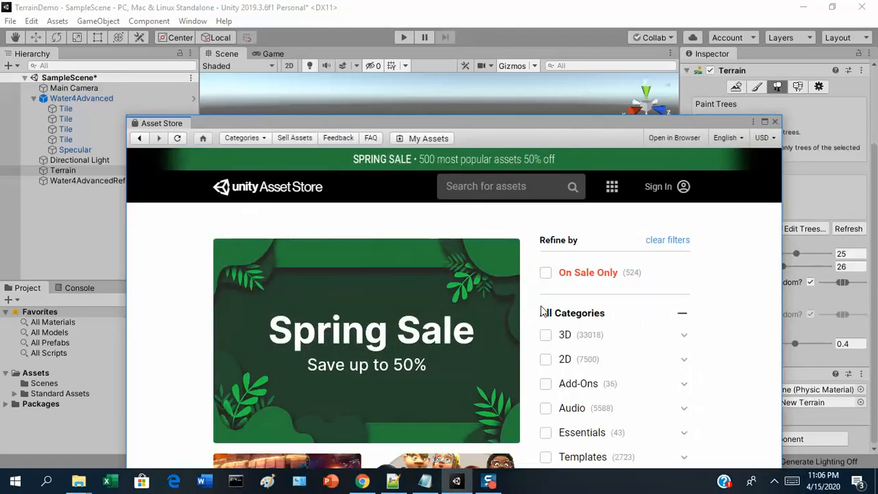
{"action": "left_click_drag", "start_coordinate": [327, 121], "coordinate": [310, 78]}
{"action": "left_click", "coordinate": [438, 144]}
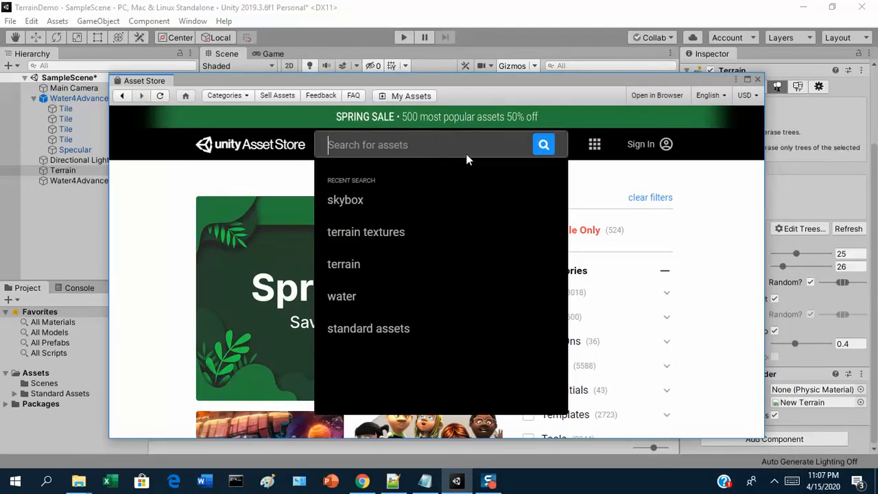
Step: Search the Asset Store for skybox assets
{"action": "type", "text": "sk"}
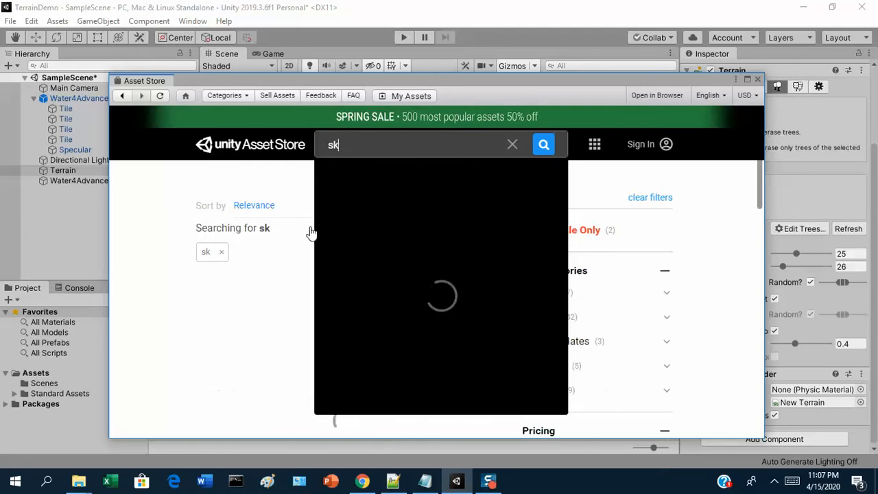
{"action": "type", "text": "y boxybox"}
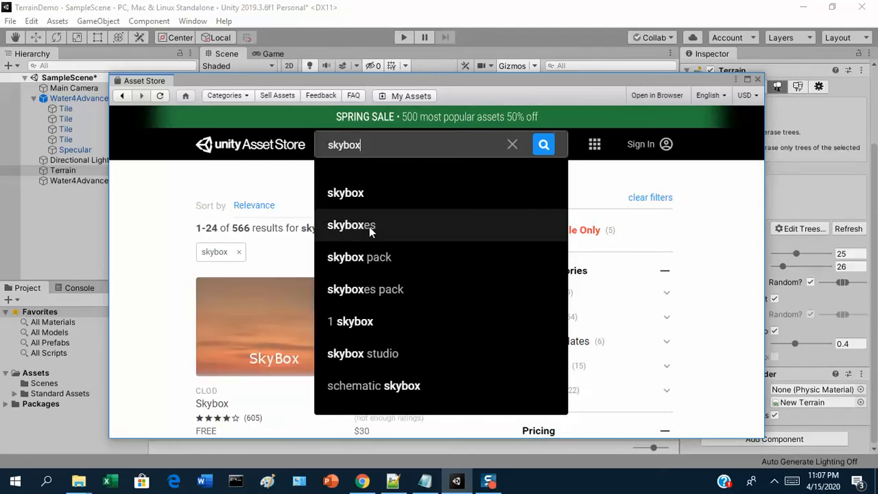
{"action": "left_click", "coordinate": [356, 192]}
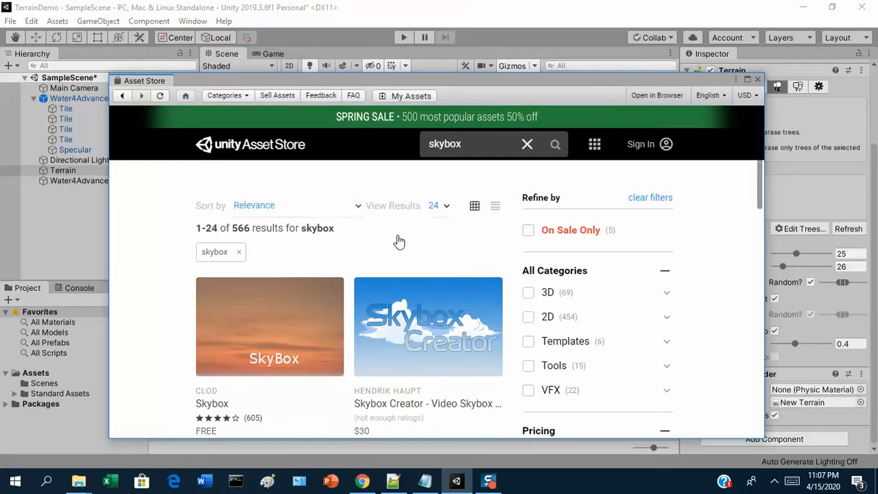
{"action": "scroll", "coordinate": [398, 240], "scroll_direction": "down", "scroll_amount": 2}
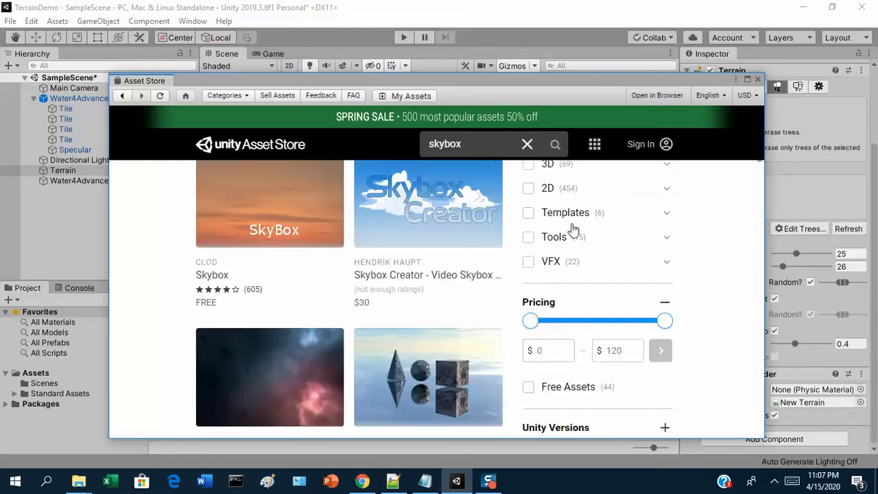
{"action": "scroll", "coordinate": [581, 278], "scroll_direction": "up", "scroll_amount": 1}
{"action": "scroll", "coordinate": [573, 286], "scroll_direction": "down", "scroll_amount": 2}
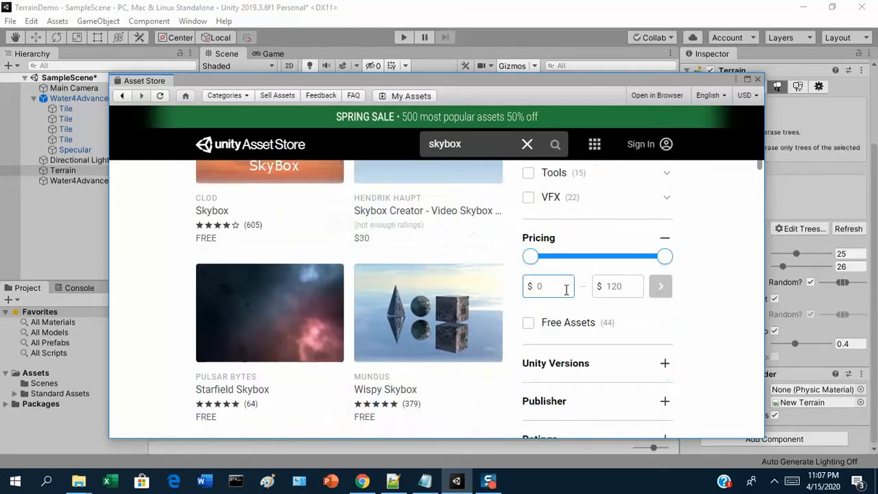
Step: Filter results to Free Assets and open the AllSky Free - 10 Sky / Skybox Set page
{"action": "left_click", "coordinate": [530, 325]}
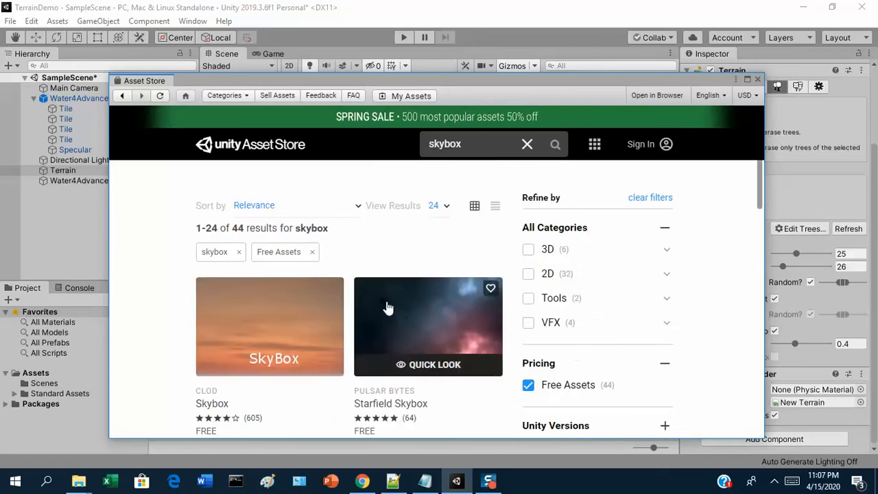
{"action": "scroll", "coordinate": [343, 308], "scroll_direction": "down", "scroll_amount": 6}
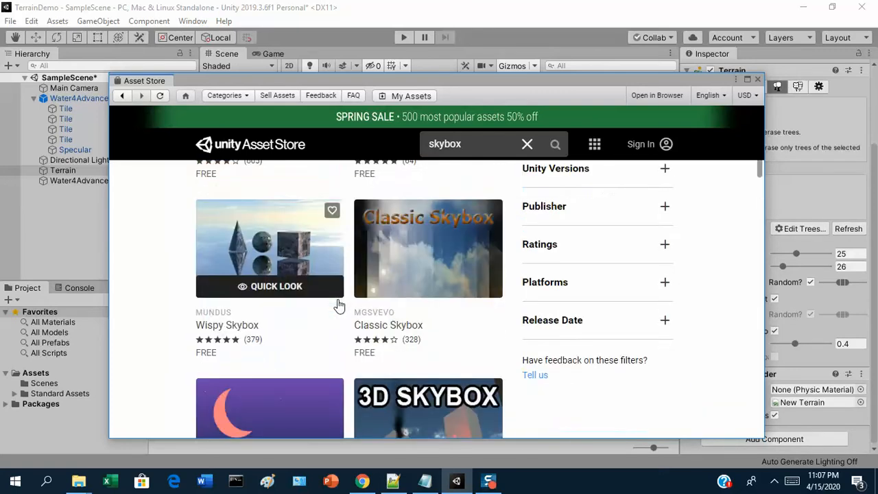
{"action": "scroll", "coordinate": [341, 307], "scroll_direction": "down", "scroll_amount": 6}
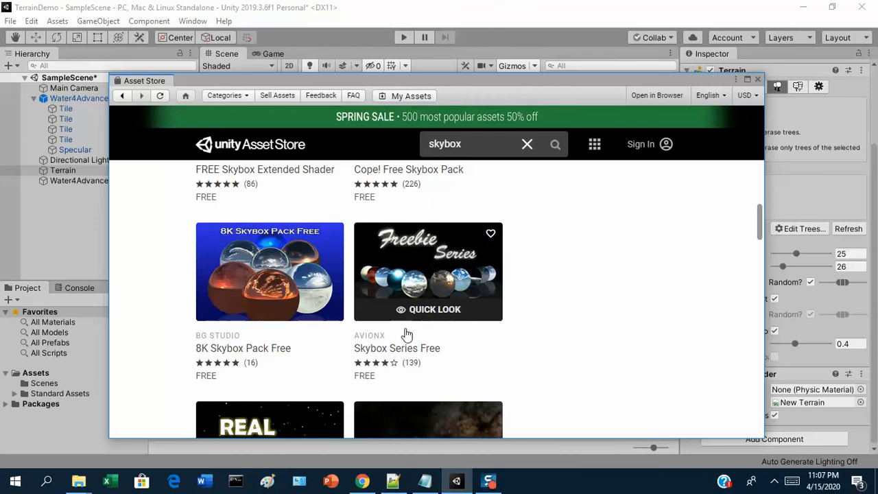
{"action": "scroll", "coordinate": [449, 299], "scroll_direction": "down", "scroll_amount": 2}
{"action": "scroll", "coordinate": [450, 292], "scroll_direction": "down", "scroll_amount": 4}
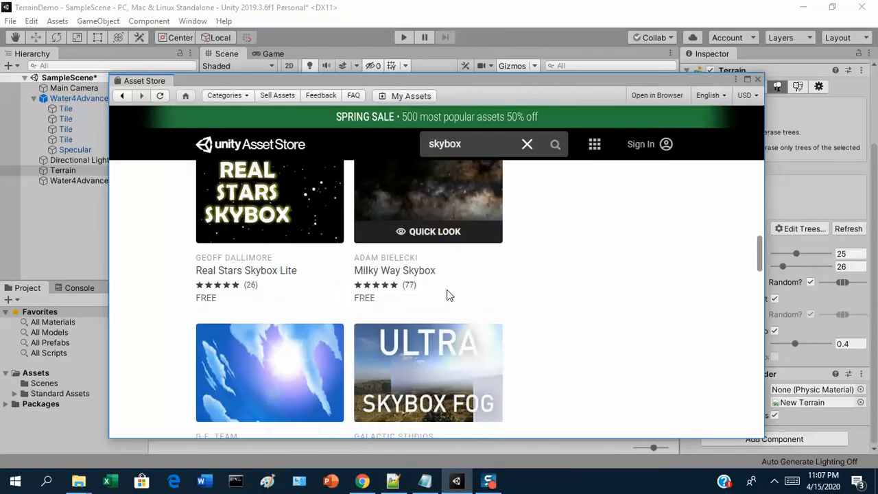
{"action": "scroll", "coordinate": [446, 295], "scroll_direction": "down", "scroll_amount": 7}
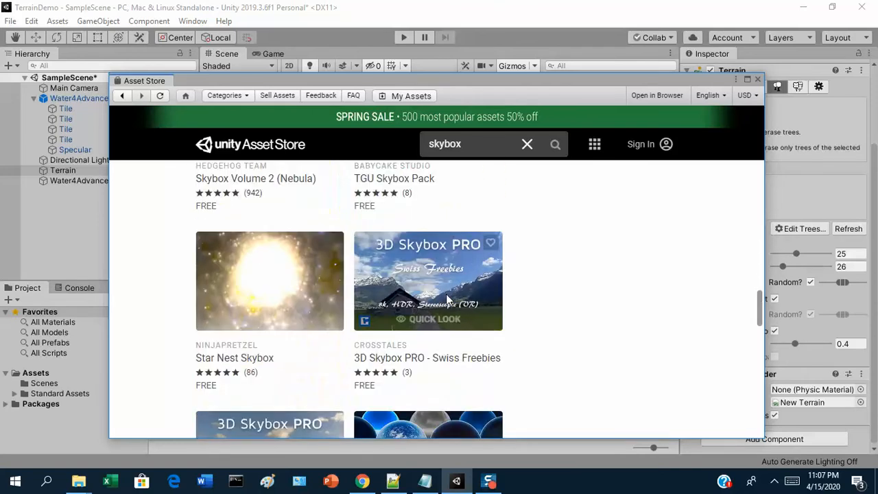
{"action": "scroll", "coordinate": [446, 298], "scroll_direction": "down", "scroll_amount": 1}
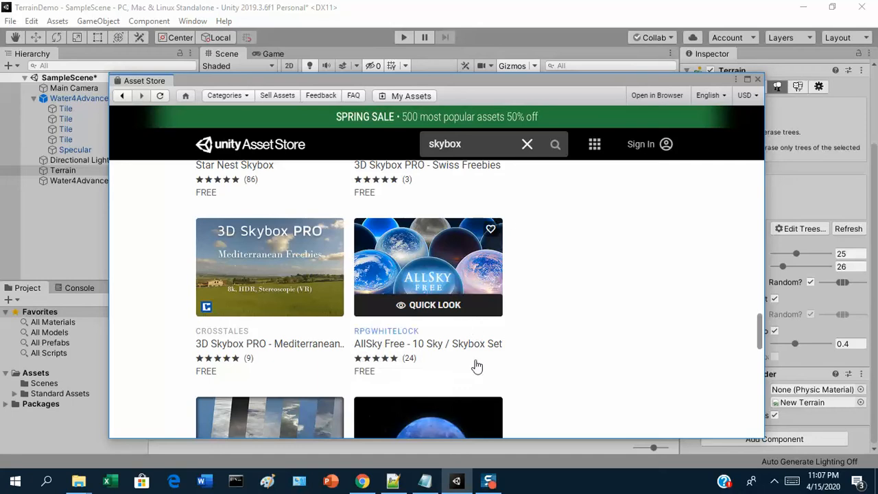
{"action": "left_click", "coordinate": [420, 262]}
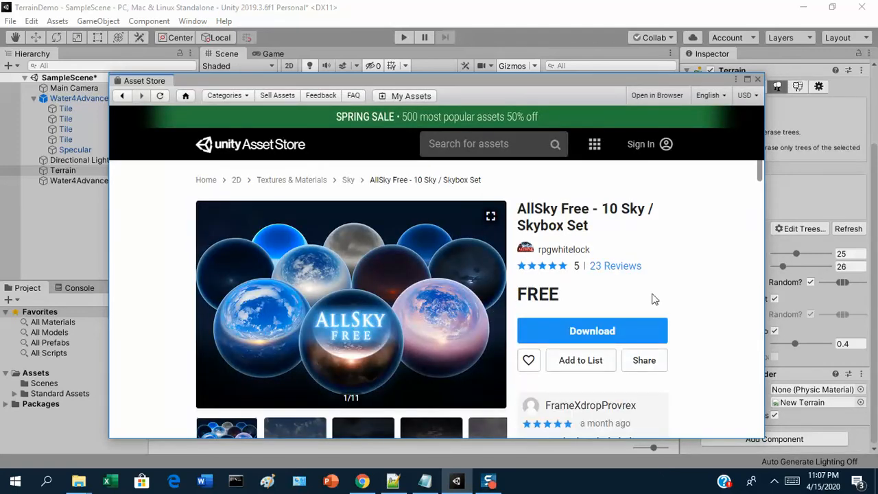
Step: Request the download of the AllSky Free - 10 Sky / Skybox Set
{"action": "left_click", "coordinate": [577, 332]}
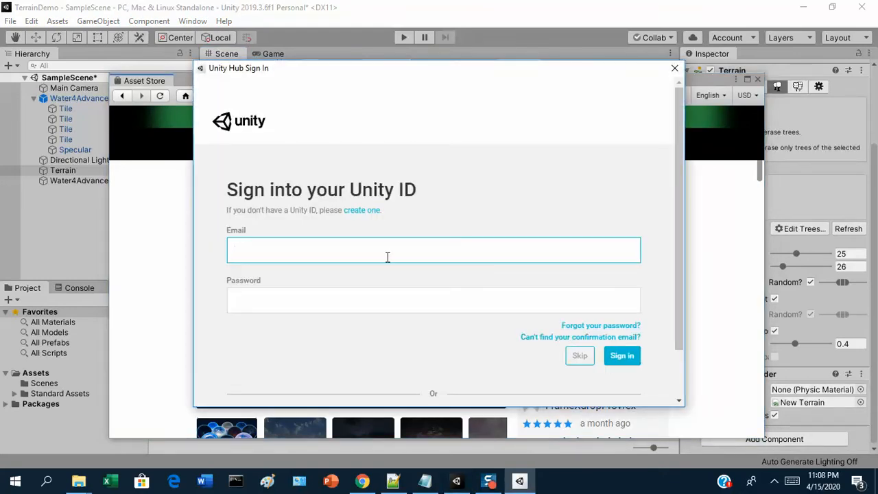
Step: Sign in to Unity ID with the account e-mail and password
{"action": "key", "text": "Tab"}
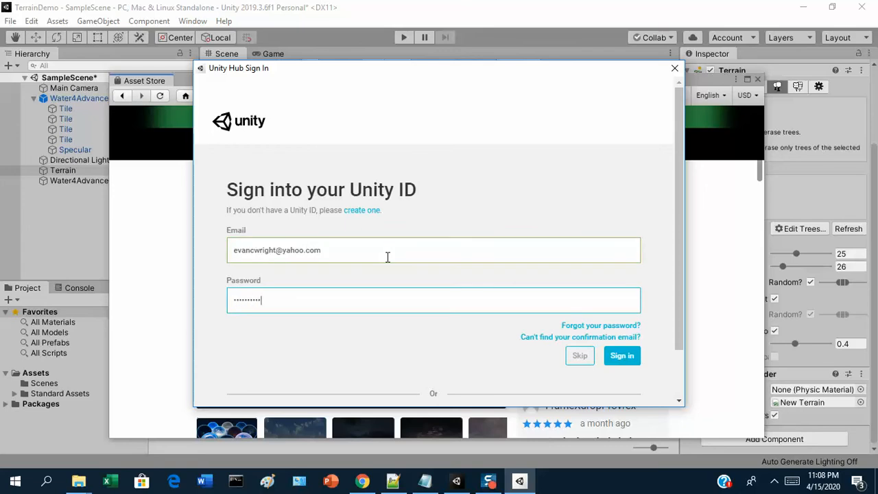
{"action": "left_click", "coordinate": [615, 357]}
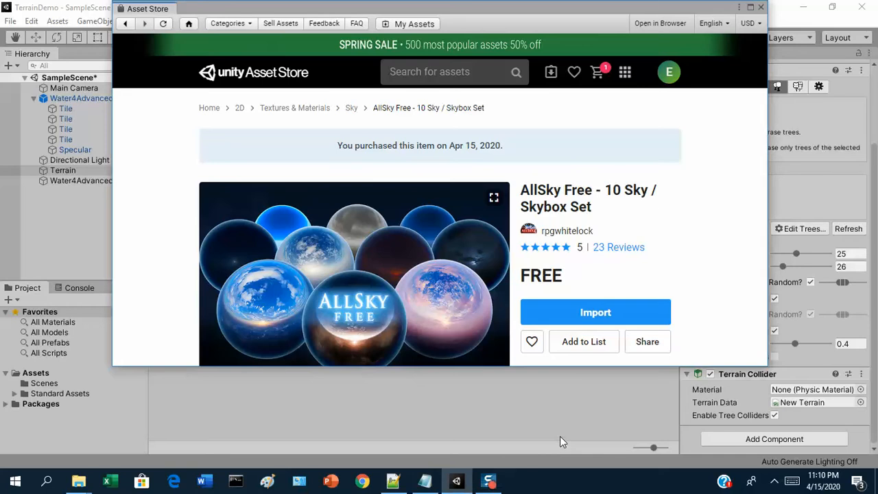
Step: Import the acquired AllSky Free package, bringing up the Import Unity Package dialog
{"action": "left_click", "coordinate": [583, 317]}
{"action": "left_click", "coordinate": [616, 312]}
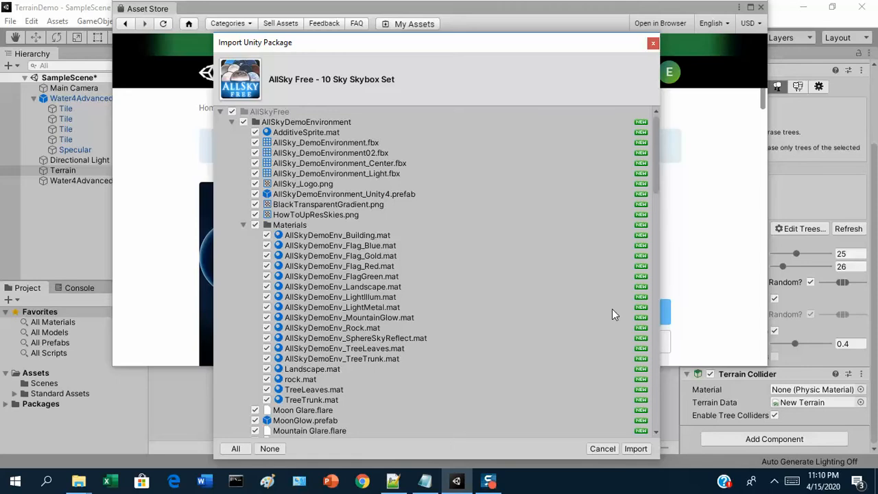
Step: Review the AllSky Free file list, including Cold Night and Epic_BlueSunset, and import everything
{"action": "scroll", "coordinate": [302, 302], "scroll_direction": "down", "scroll_amount": 10}
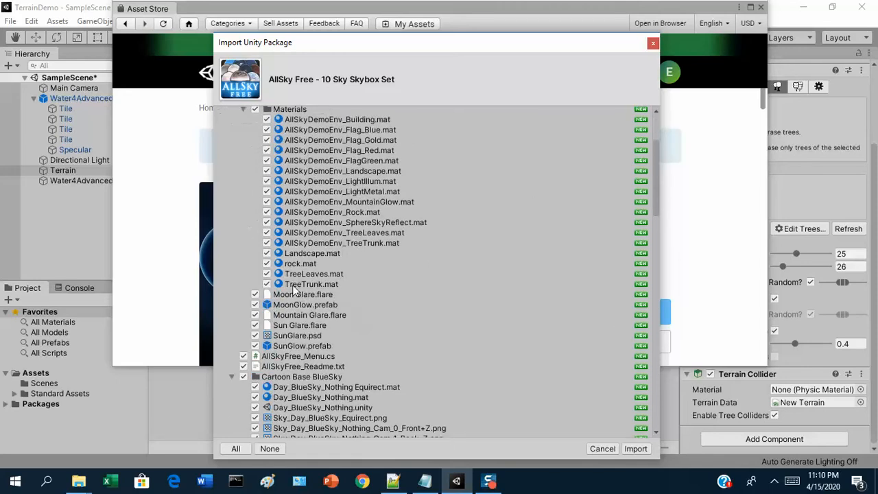
{"action": "scroll", "coordinate": [327, 343], "scroll_direction": "down", "scroll_amount": 20}
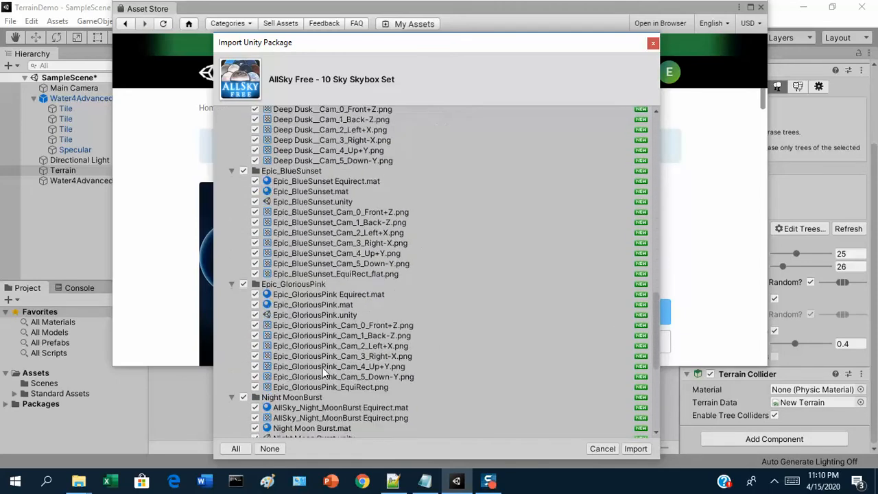
{"action": "scroll", "coordinate": [332, 372], "scroll_direction": "up", "scroll_amount": 20}
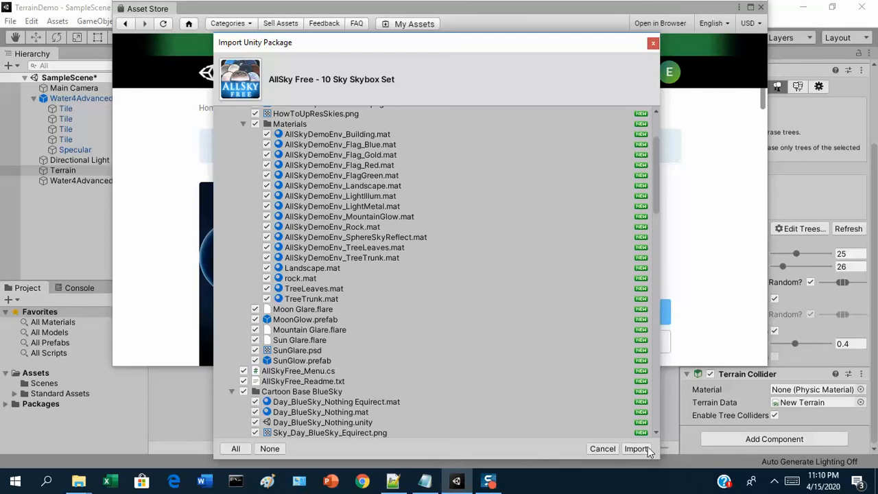
{"action": "left_click", "coordinate": [647, 447]}
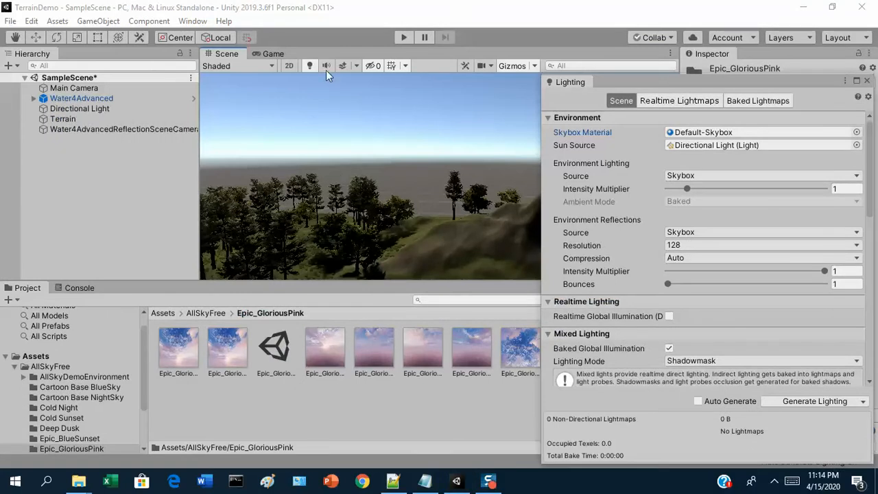
Step: Browse the imported Assets/AllSkyFree skybox folders and close the floating Lighting window
{"action": "left_click", "coordinate": [53, 366]}
{"action": "left_click", "coordinate": [45, 358]}
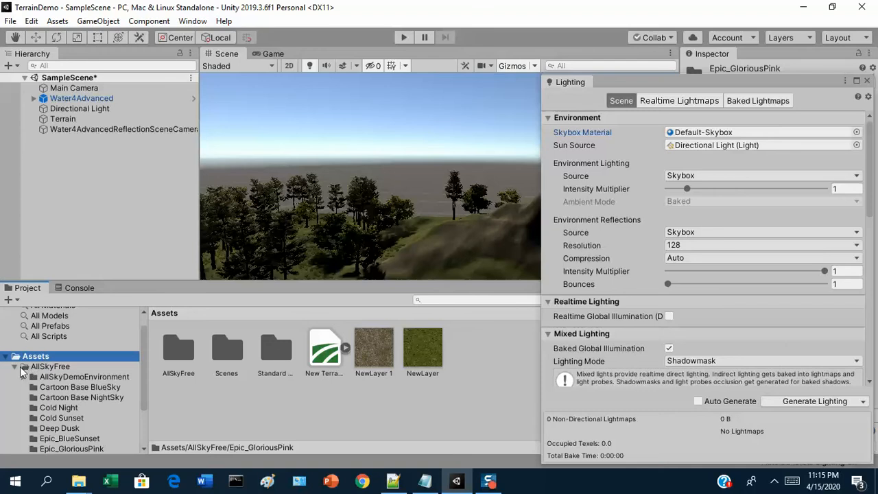
{"action": "left_click", "coordinate": [15, 368]}
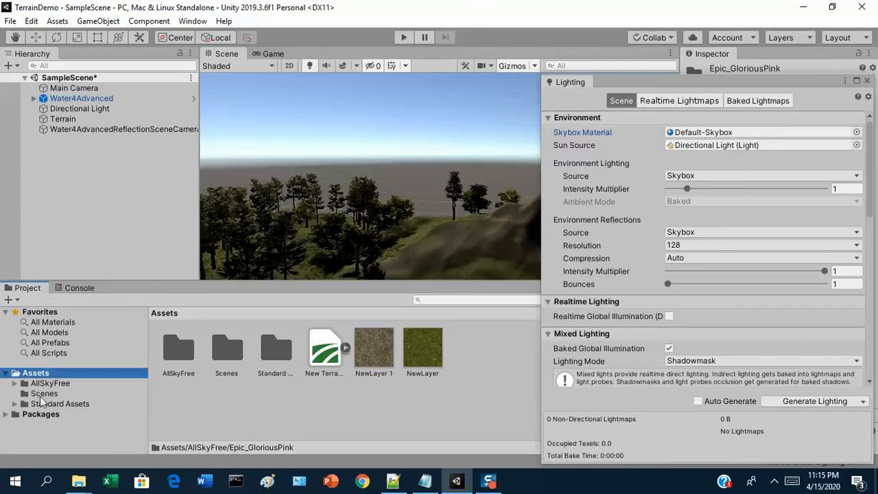
{"action": "left_click", "coordinate": [43, 384]}
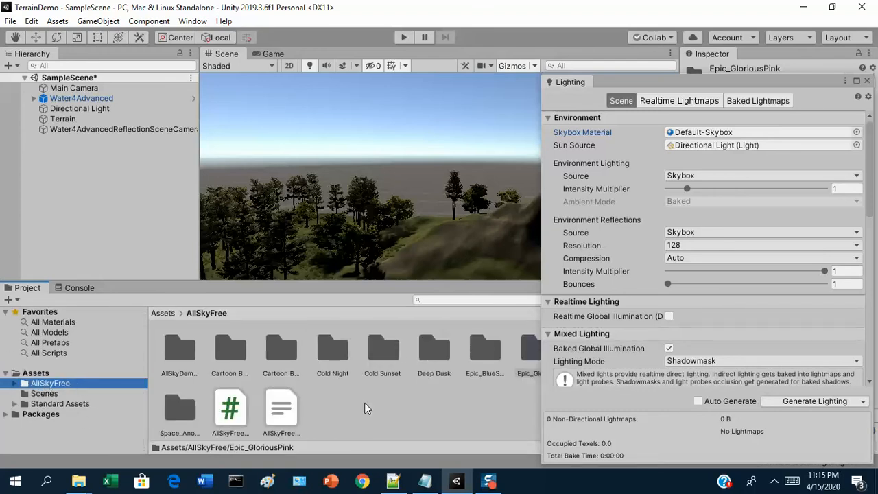
{"action": "left_click", "coordinate": [866, 80]}
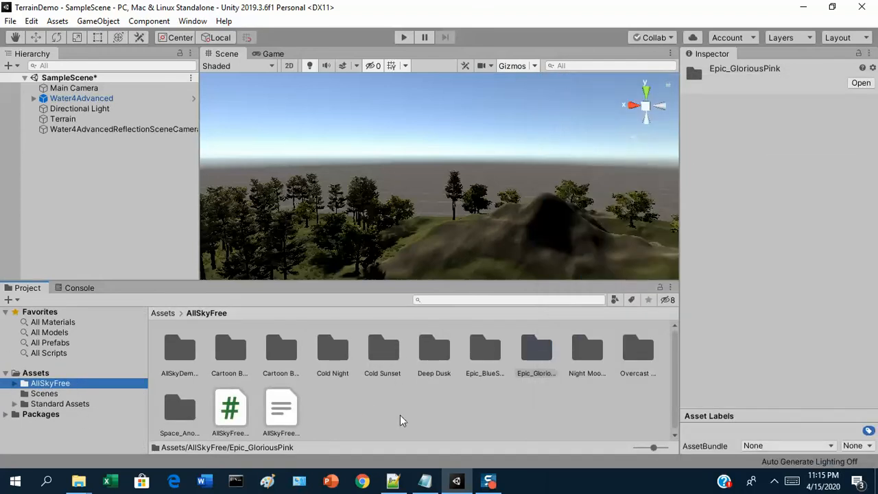
{"action": "double_click", "coordinate": [632, 355]}
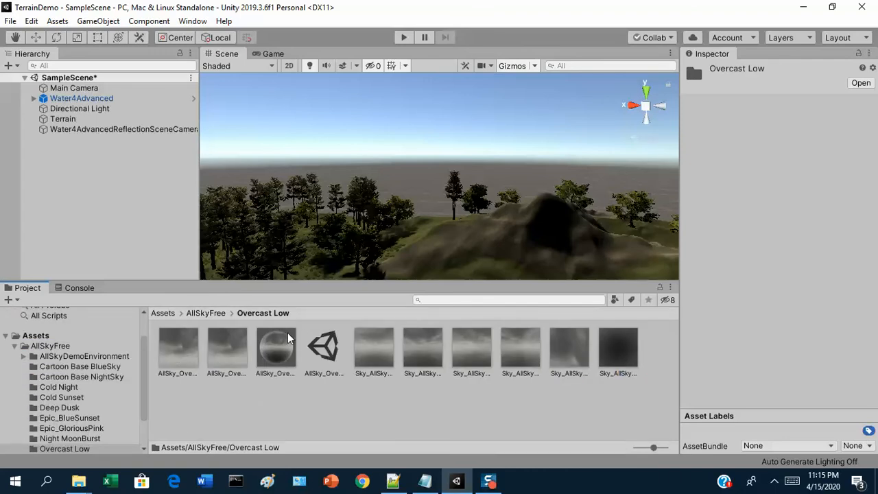
{"action": "left_click", "coordinate": [220, 315]}
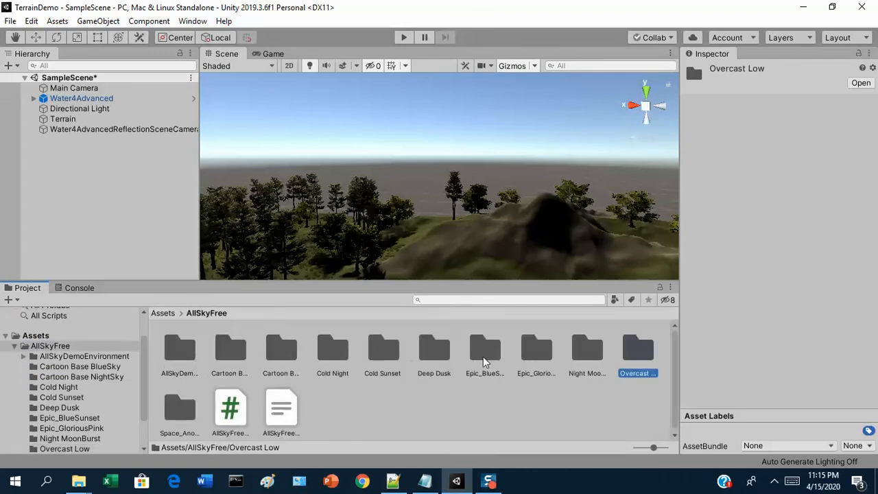
{"action": "double_click", "coordinate": [605, 363]}
{"action": "left_click", "coordinate": [221, 314]}
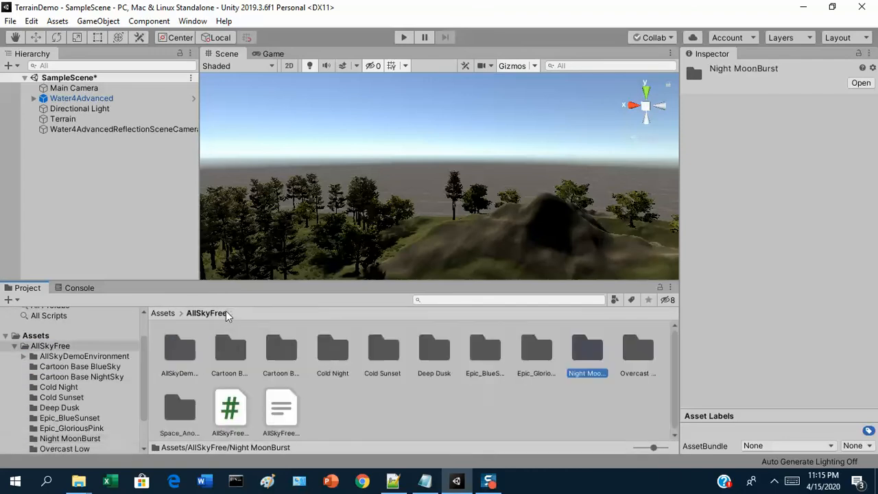
{"action": "double_click", "coordinate": [531, 354]}
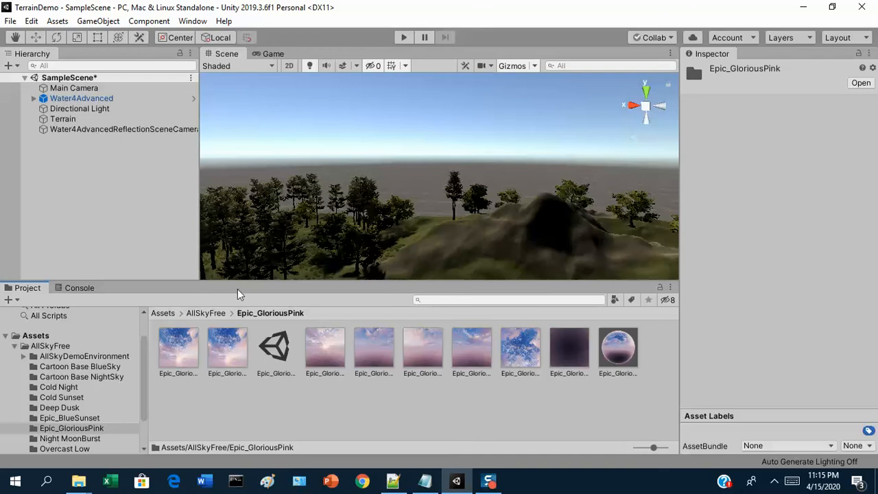
{"action": "left_click", "coordinate": [203, 314]}
{"action": "double_click", "coordinate": [389, 347]}
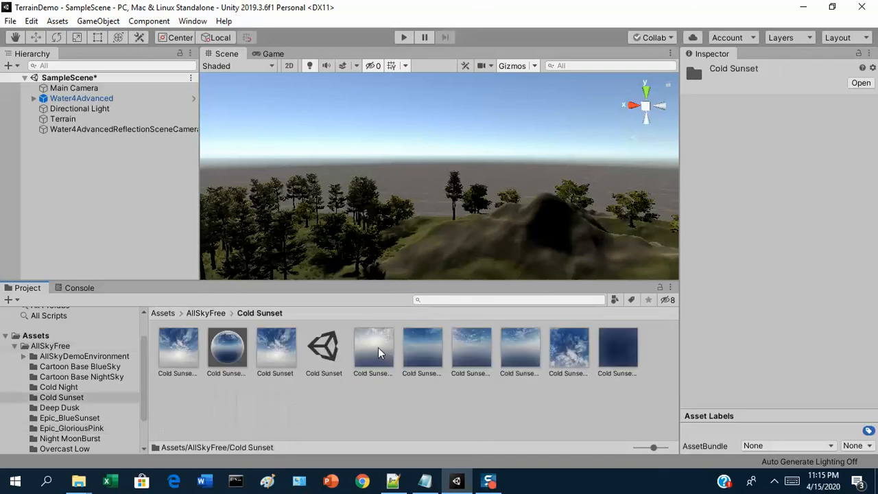
{"action": "left_click", "coordinate": [207, 314]}
{"action": "left_click", "coordinate": [278, 357]}
{"action": "double_click", "coordinate": [277, 357]}
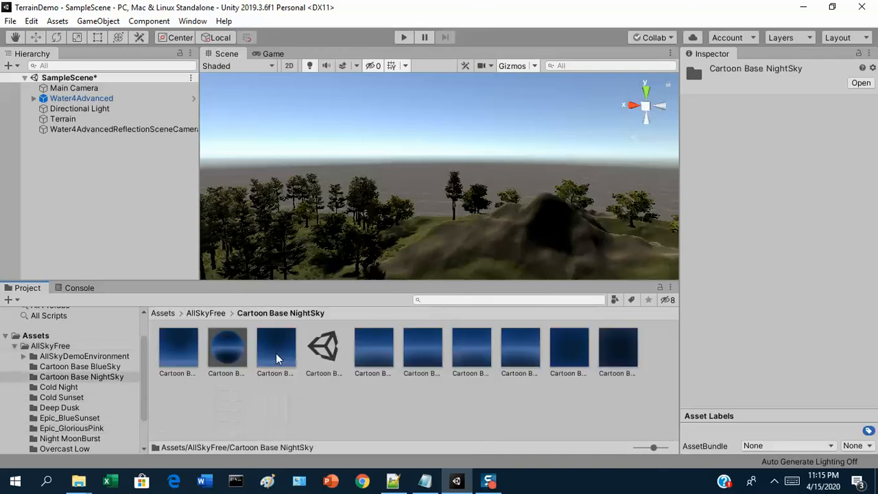
{"action": "left_click", "coordinate": [217, 314]}
{"action": "double_click", "coordinate": [231, 346]}
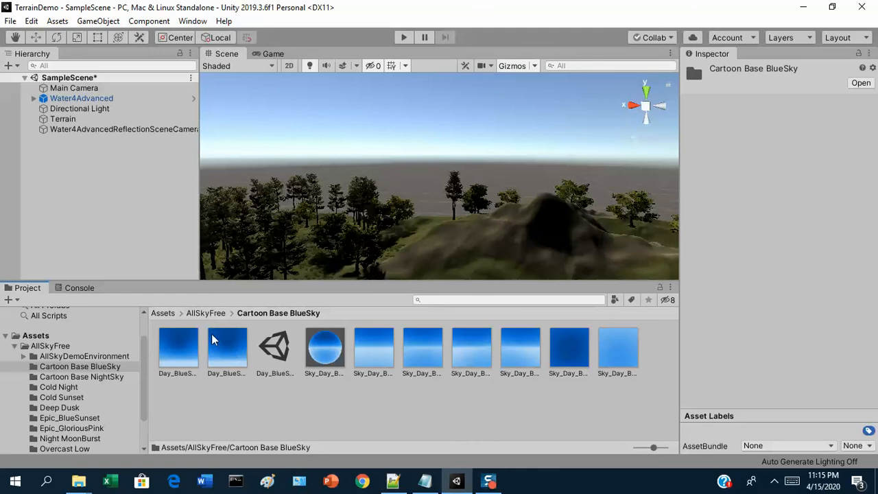
{"action": "left_click", "coordinate": [214, 315]}
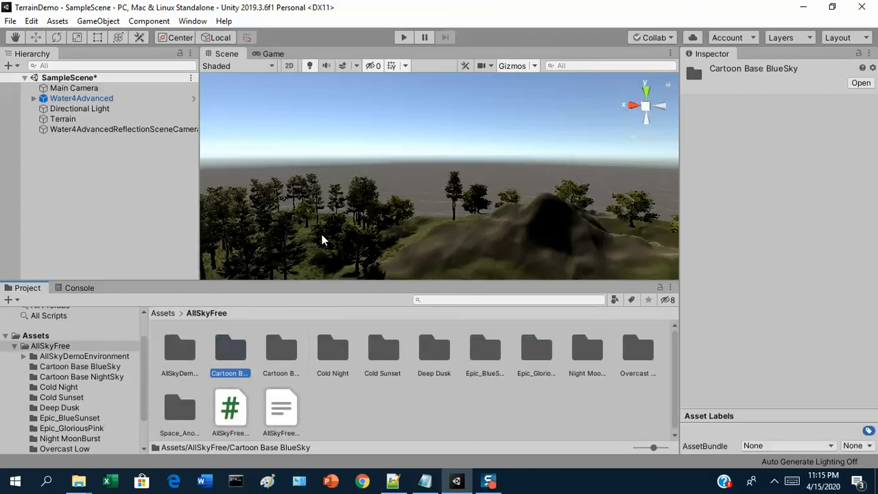
Step: Turn the Scene view toward the central hill and select the Main Camera in the Hierarchy
{"action": "right_click_drag", "start_coordinate": [364, 220], "coordinate": [484, 254]}
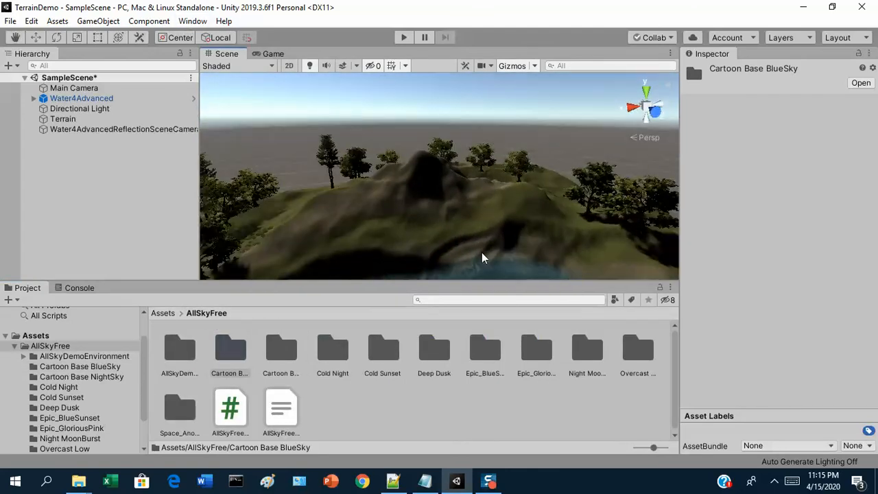
{"action": "left_click", "coordinate": [118, 90]}
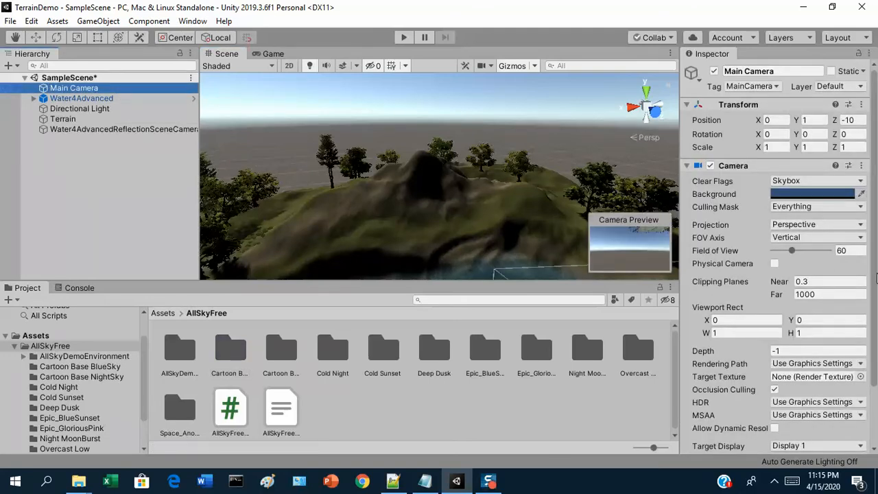
{"action": "mouse_move", "coordinate": [876, 282]}
{"action": "left_mouse_down"}
{"action": "mouse_move", "coordinate": [876, 369]}
{"action": "mouse_move", "coordinate": [876, 285]}
{"action": "left_mouse_up"}
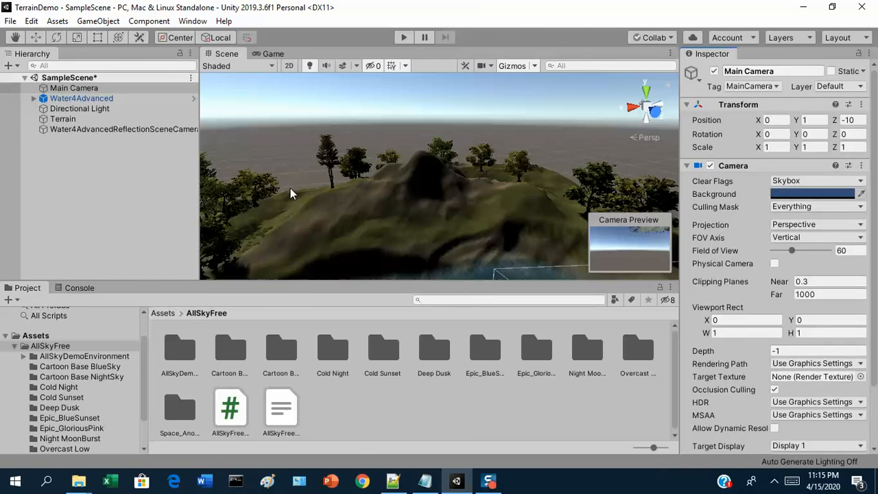
{"action": "left_click", "coordinate": [193, 20]}
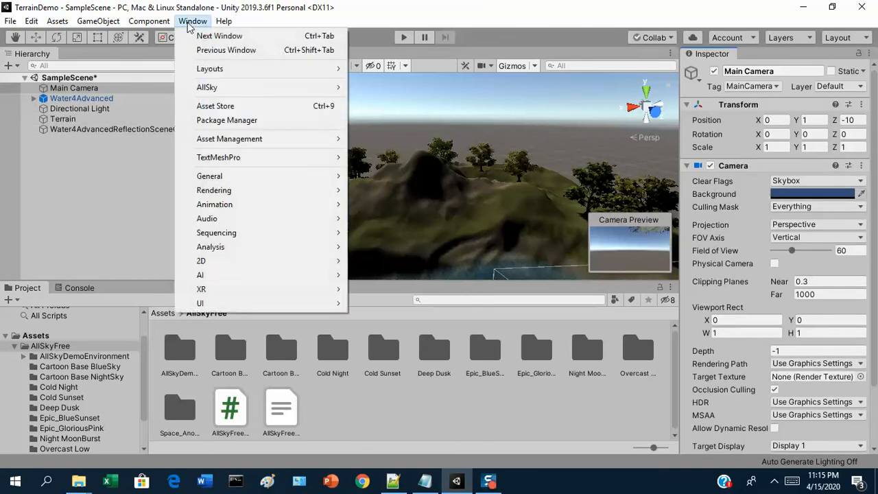
Step: Open Window > Rendering > Lighting Settings, showing Default-Skybox as the current skybox
{"action": "mouse_move", "coordinate": [232, 196]}
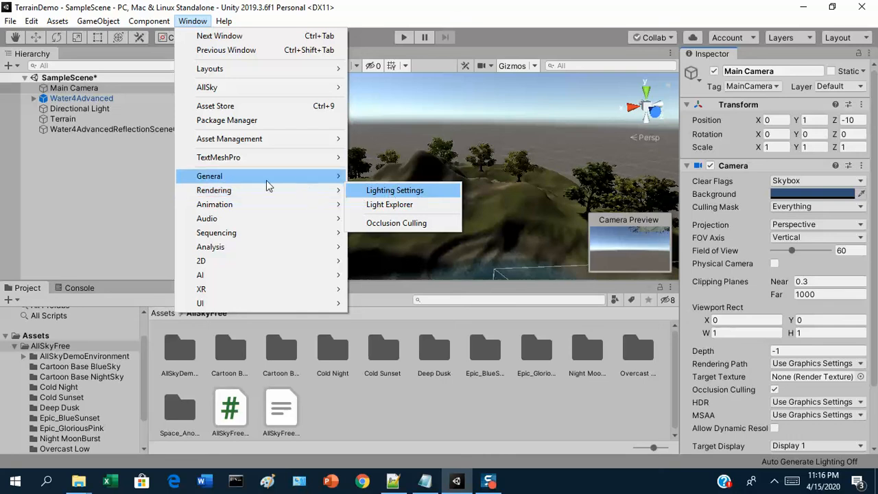
{"action": "mouse_move", "coordinate": [331, 192]}
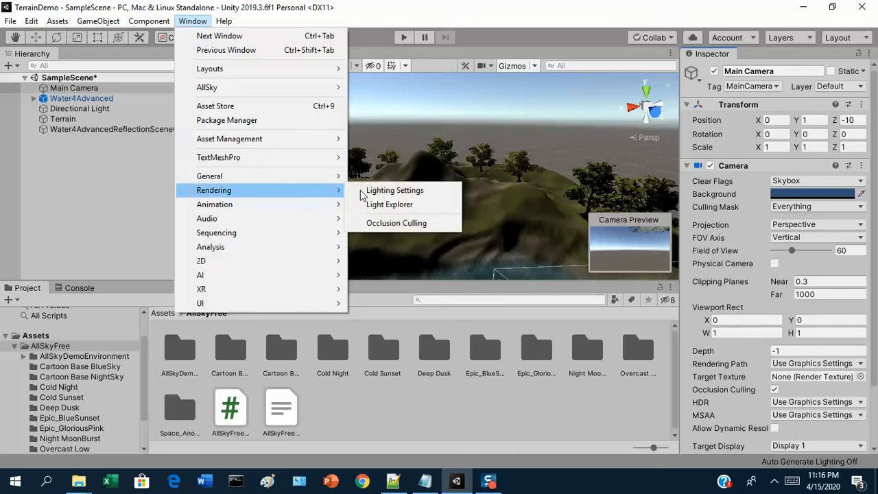
{"action": "left_click", "coordinate": [387, 192]}
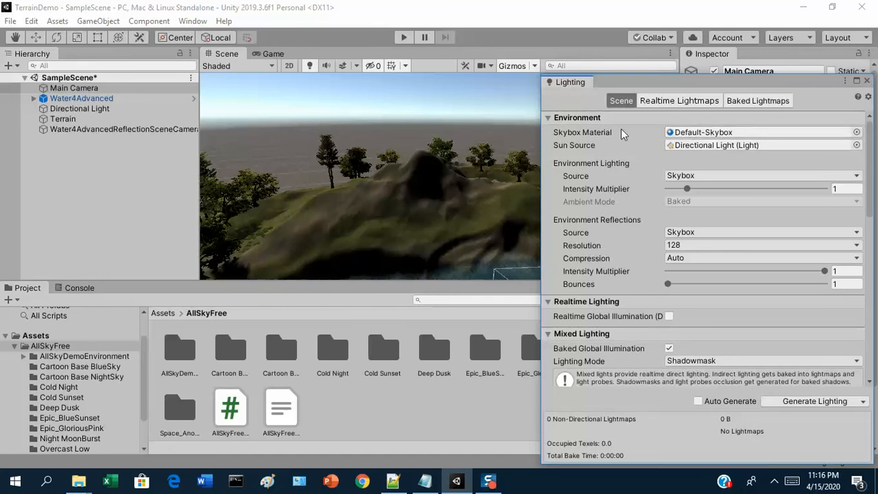
Step: Assign Epic_BlueSunset as the Lighting Skybox Material, then close the Lighting window
{"action": "left_click", "coordinate": [857, 133]}
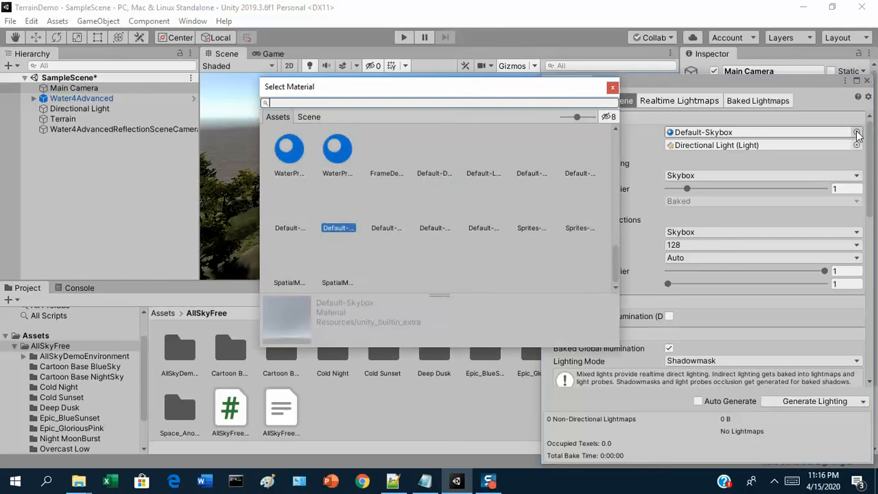
{"action": "left_click_drag", "start_coordinate": [617, 255], "coordinate": [604, 193]}
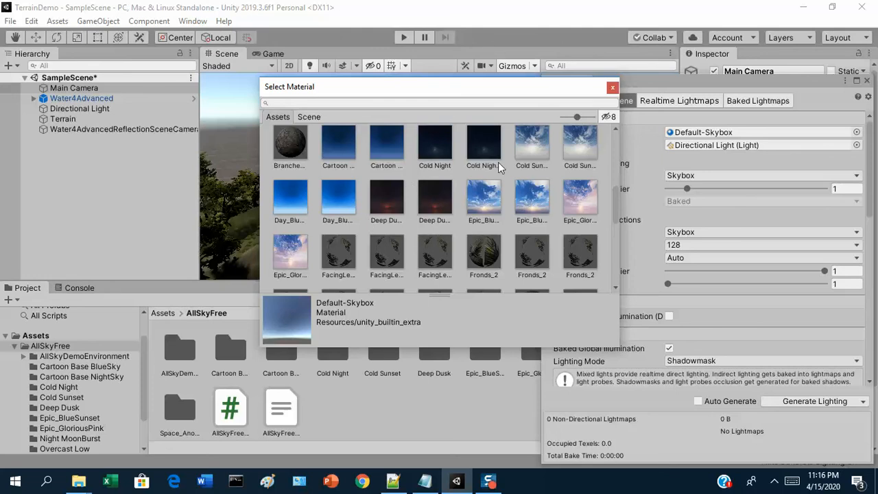
{"action": "left_click", "coordinate": [483, 197]}
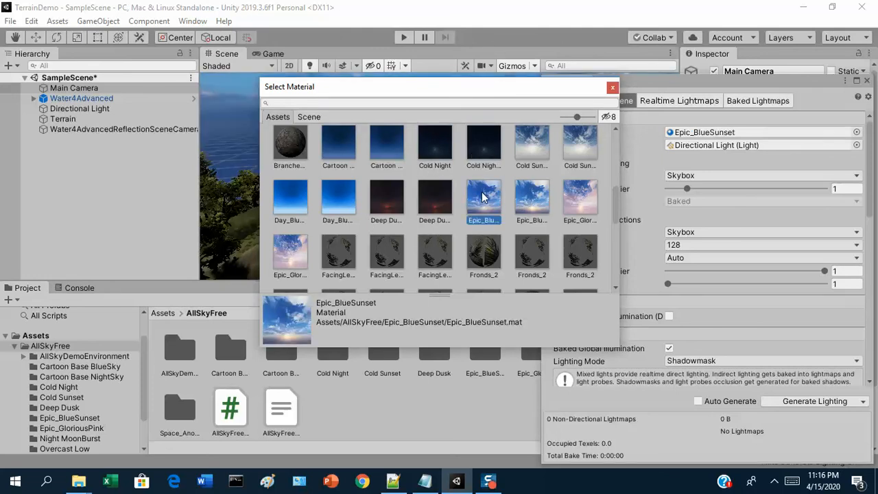
{"action": "double_click", "coordinate": [484, 197]}
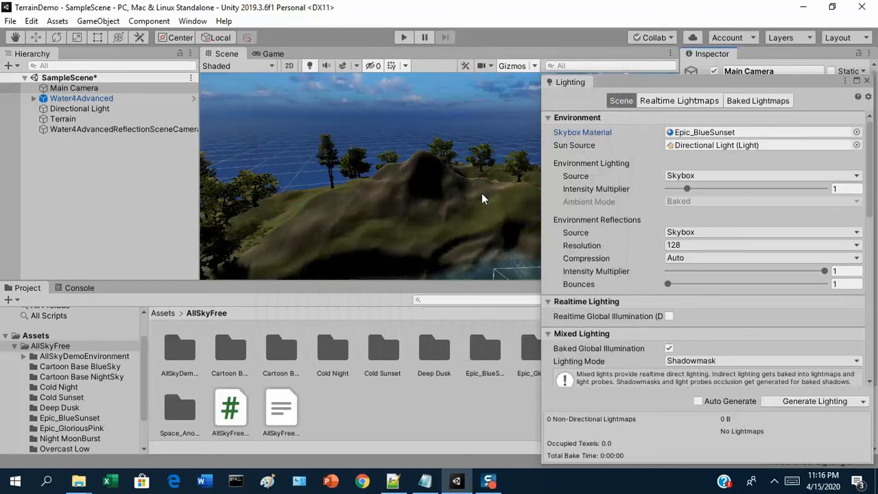
{"action": "left_click", "coordinate": [866, 81]}
Step: Orbit the Scene view from the horizon across the pond to the shore under the blue sunset sky
{"action": "right_click_drag", "start_coordinate": [527, 190], "coordinate": [502, 205]}
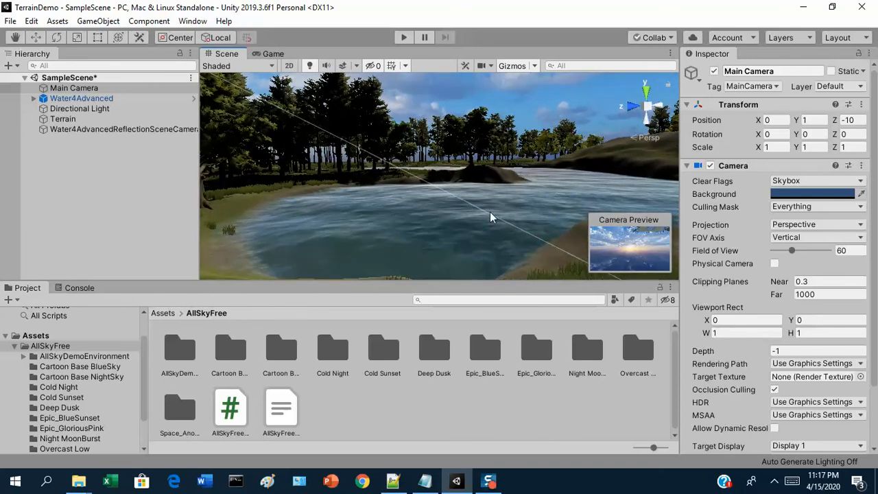
{"action": "right_click_drag", "start_coordinate": [473, 179], "coordinate": [846, 184]}
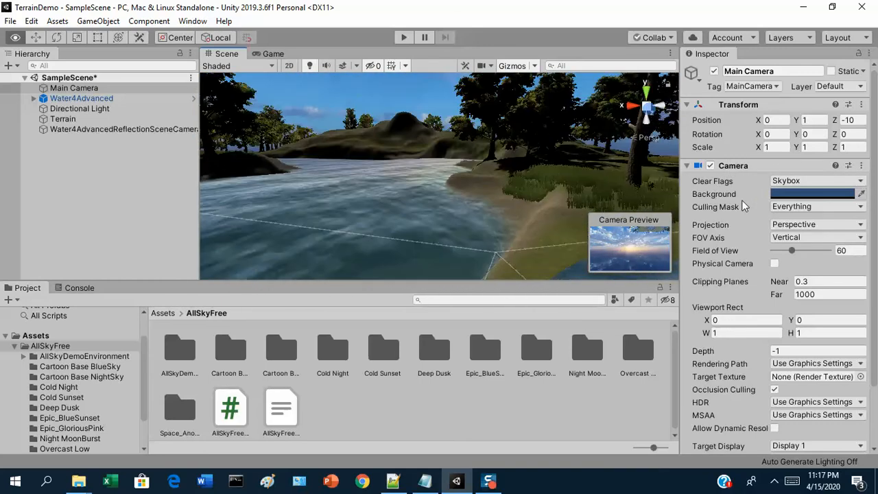